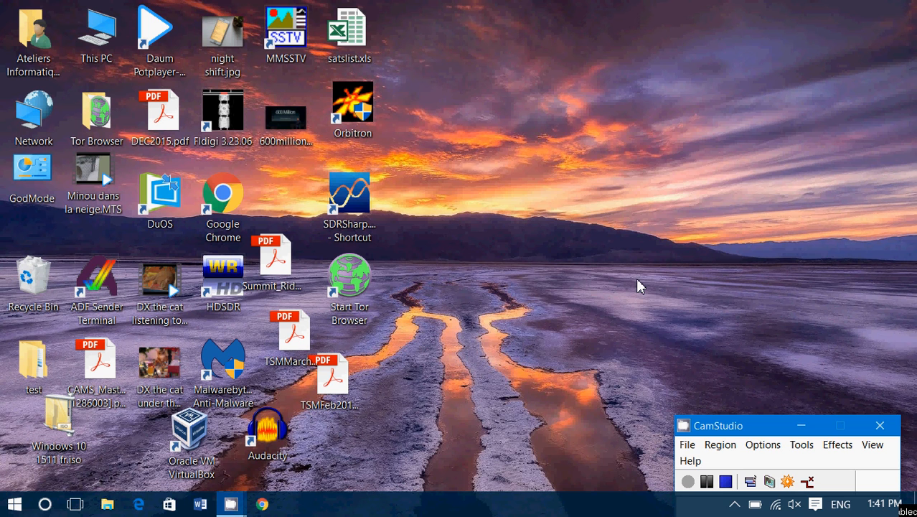
Step: Reach the Taskbar and Start Menu Properties dialog from the taskbar's right-click menu
right_click(464, 505)
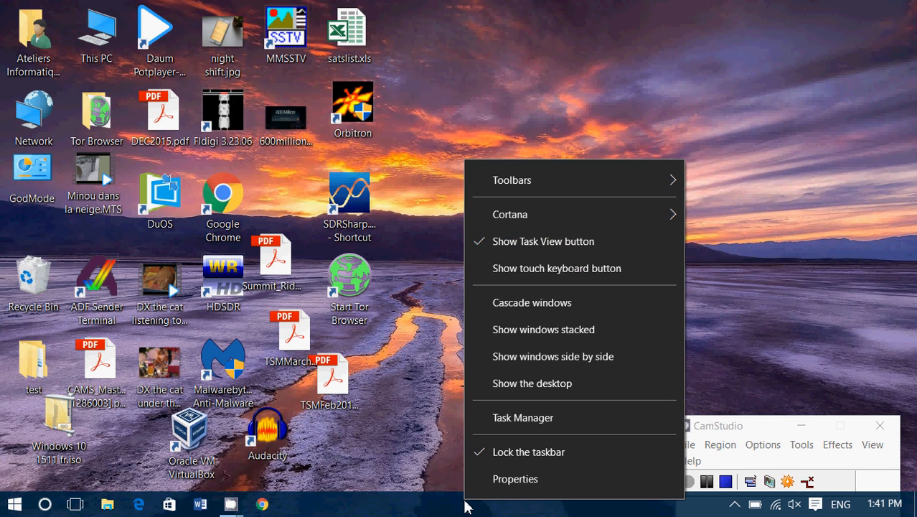
left_click(508, 479)
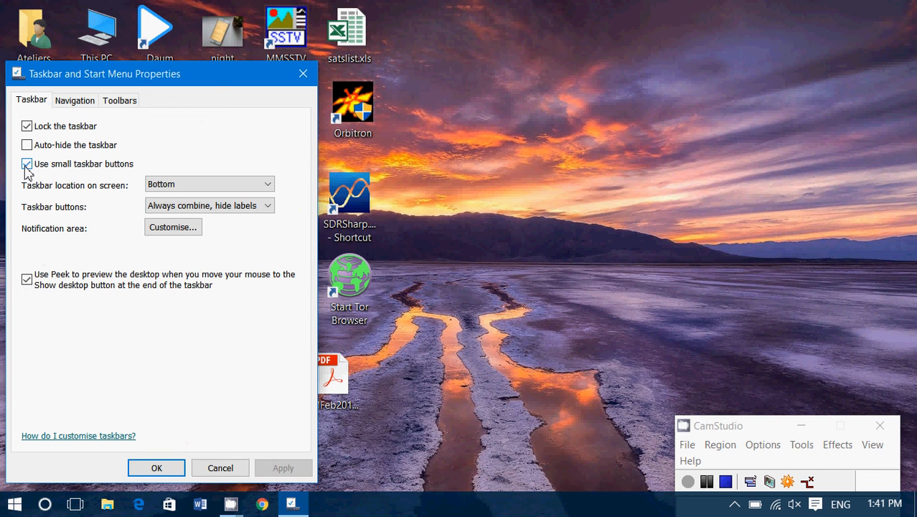
Step: Apply 'Use small taskbar buttons' unchecked, then re-check it and apply again
left_click(27, 164)
left_click(282, 468)
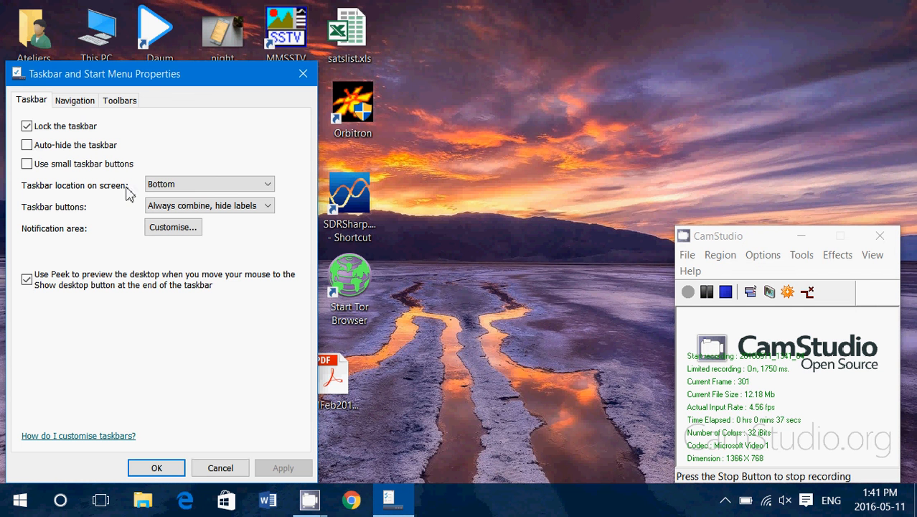
left_click(28, 165)
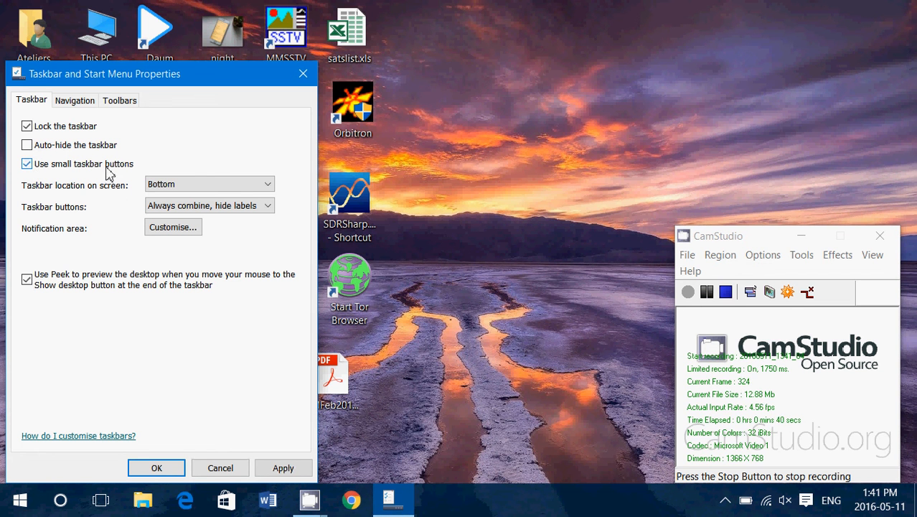
left_click(283, 468)
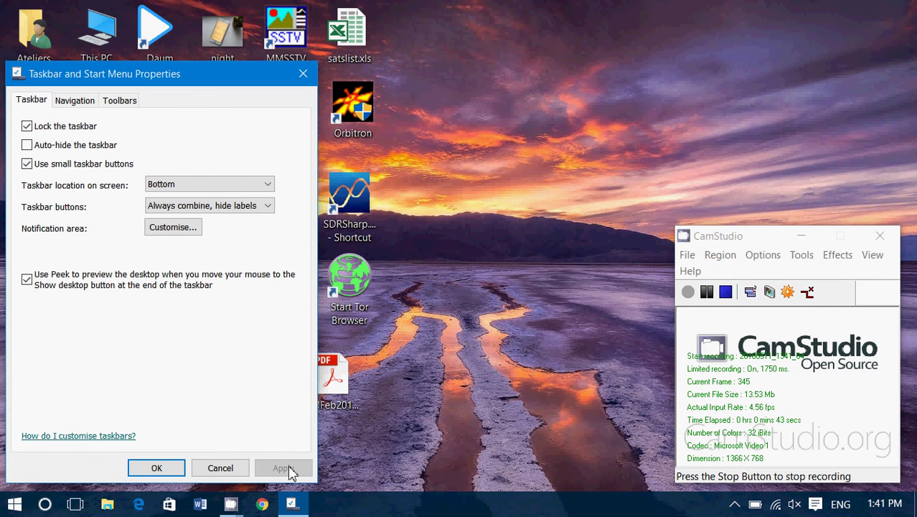
Step: Close the properties dialog and drag CamStudio's window to the desktop's bottom-right corner
left_click(300, 74)
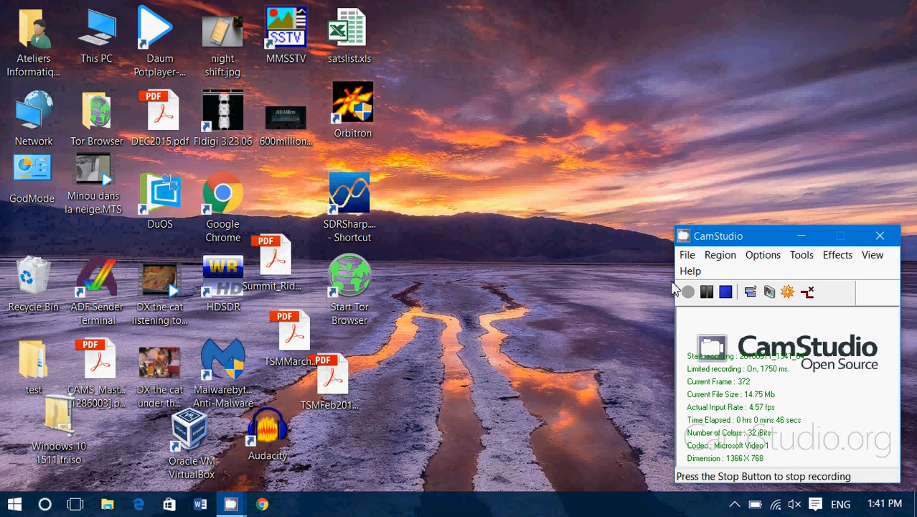
left_click_drag(747, 236, 714, 426)
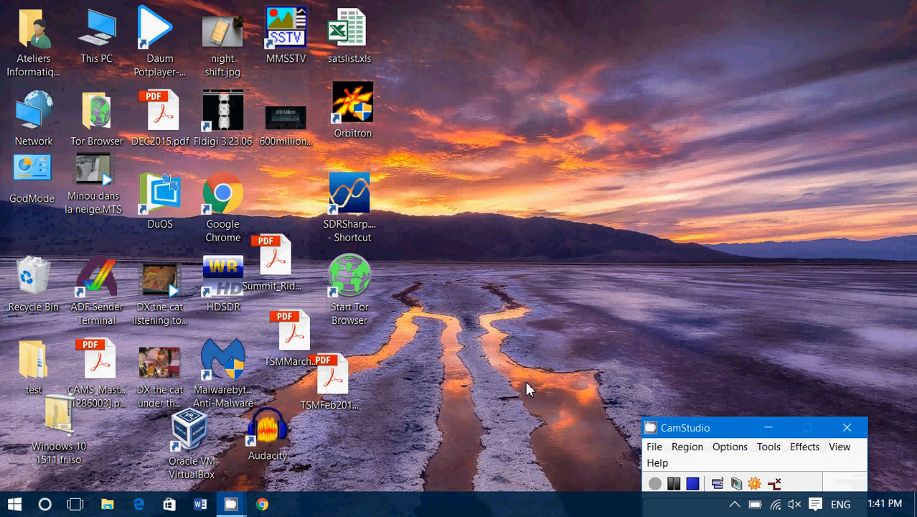